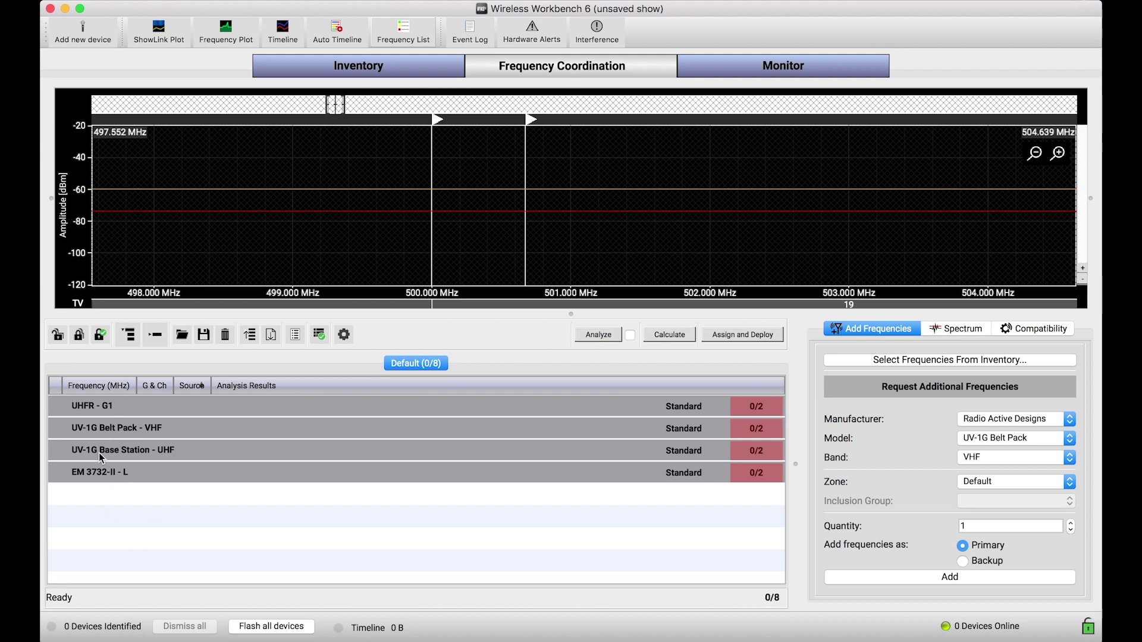
# Review the UHFR - G1, UV-1G Belt Pack - VHF and EM 3732-II - L equipment groups, then open the Tools menu.
pyautogui.click(107, 410)
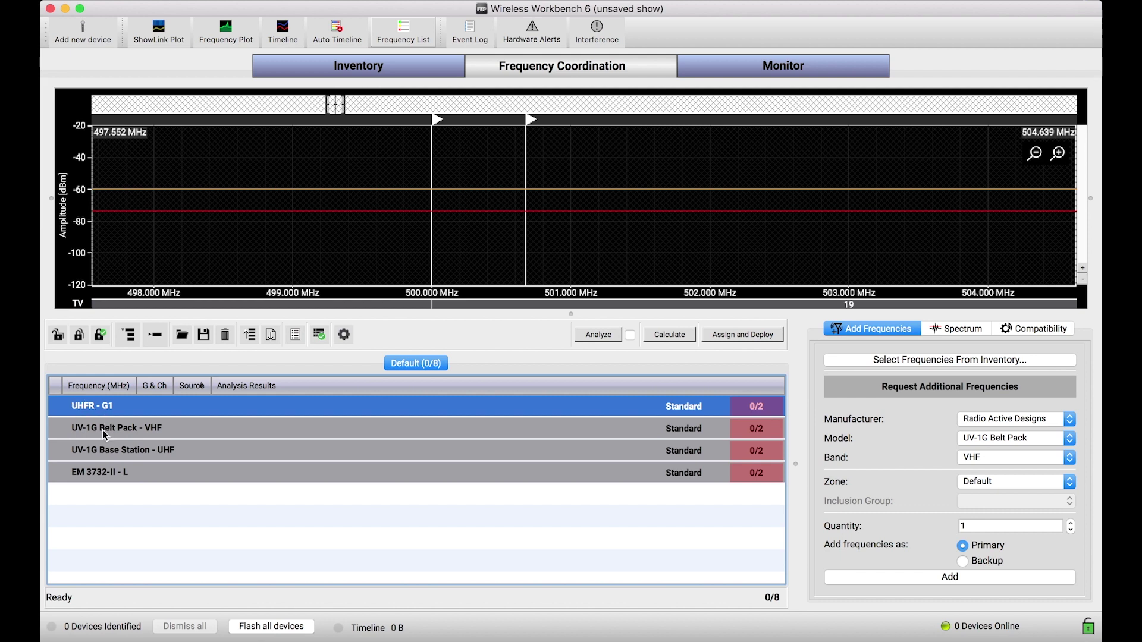
pyautogui.click(98, 427)
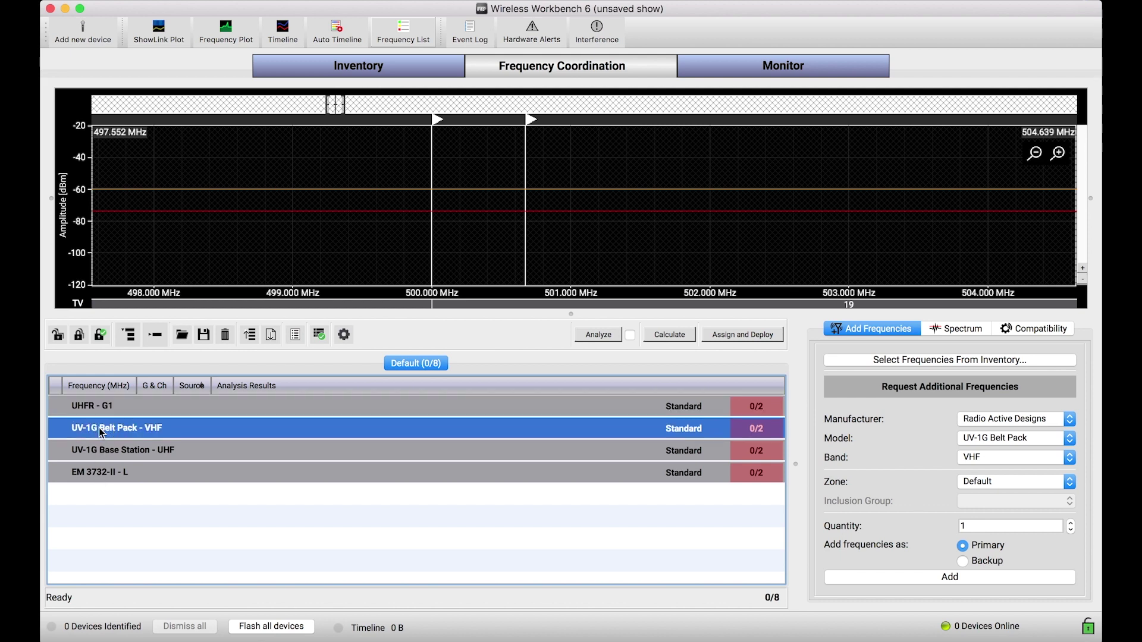
pyautogui.press('Down')
pyautogui.press('Up')
pyautogui.press('Down')
pyautogui.press('Down')
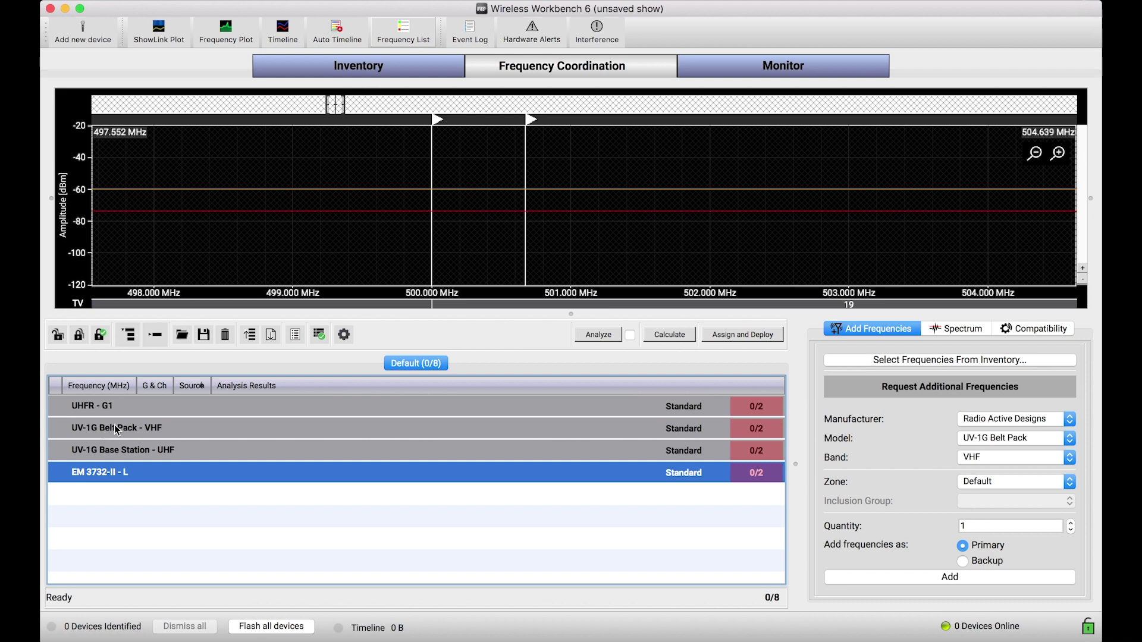
pyautogui.click(280, 2)
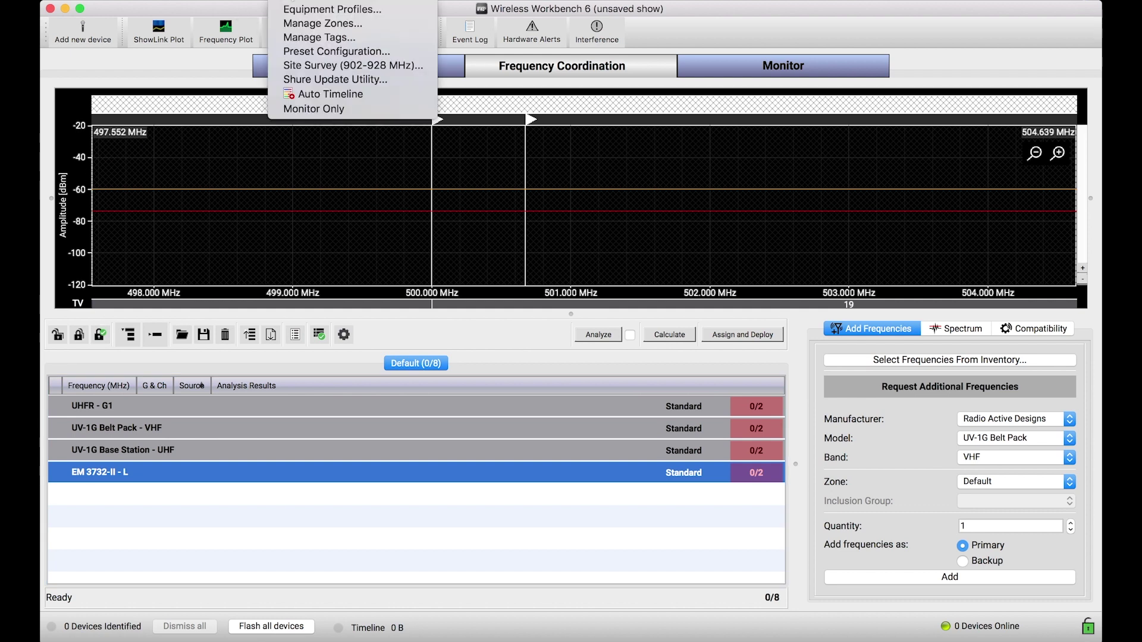
# Open Equipment Profiles, move the dialog up and right, and enlarge it.
pyautogui.click(286, 12)
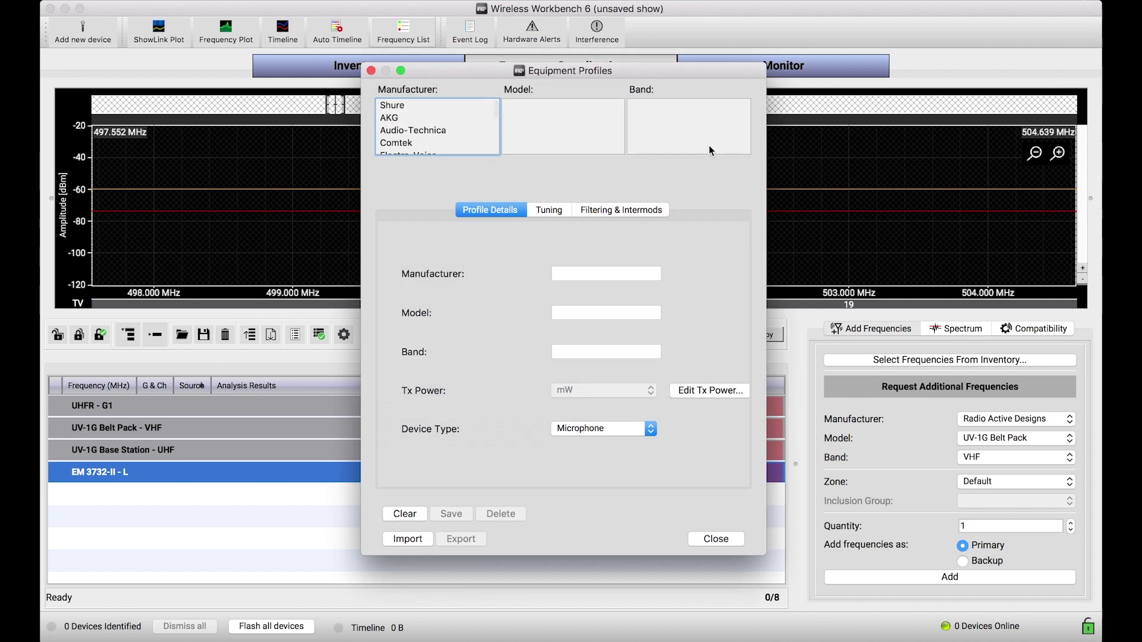
pyautogui.moveTo(678, 74); pyautogui.dragTo(841, 31)
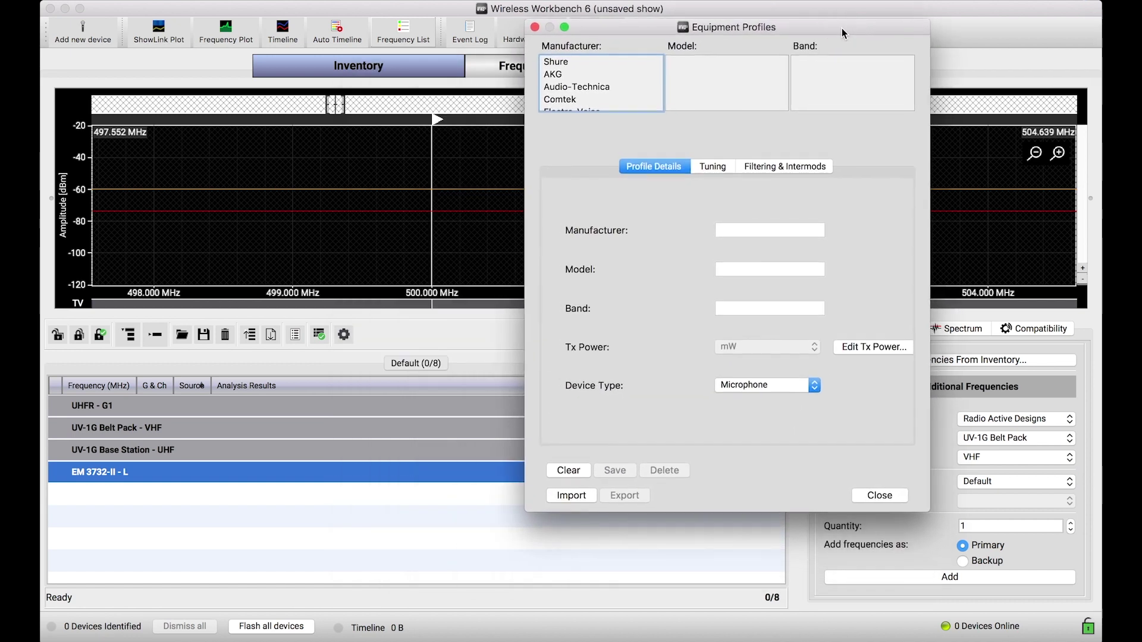
pyautogui.moveTo(928, 509); pyautogui.dragTo(1074, 617)
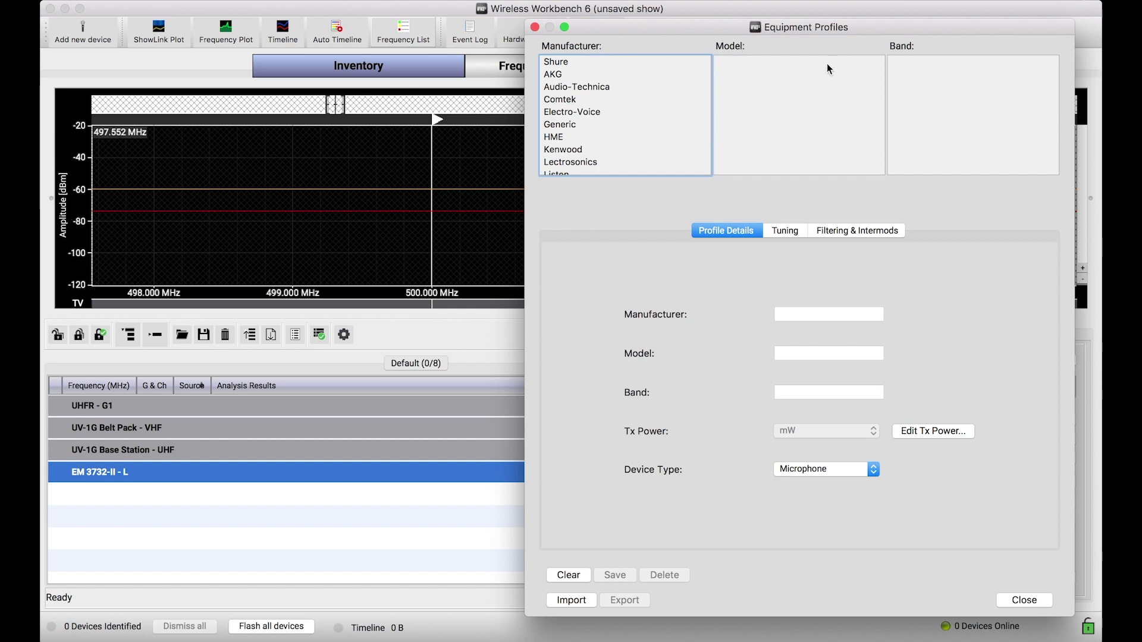
# Select the Shure UR4D profile in band G1 to show its 470.125–529.875 MHz tuning range.
pyautogui.click(679, 60)
pyautogui.scroll(-5, 779, 125)
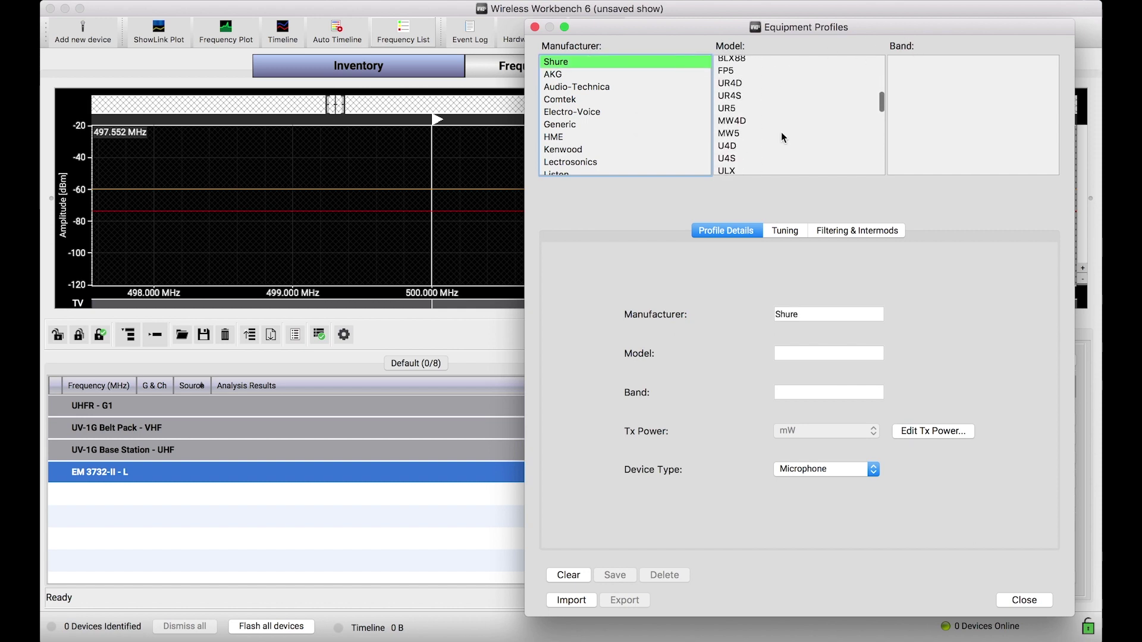
pyautogui.scroll(2, 780, 132)
pyautogui.click(756, 89)
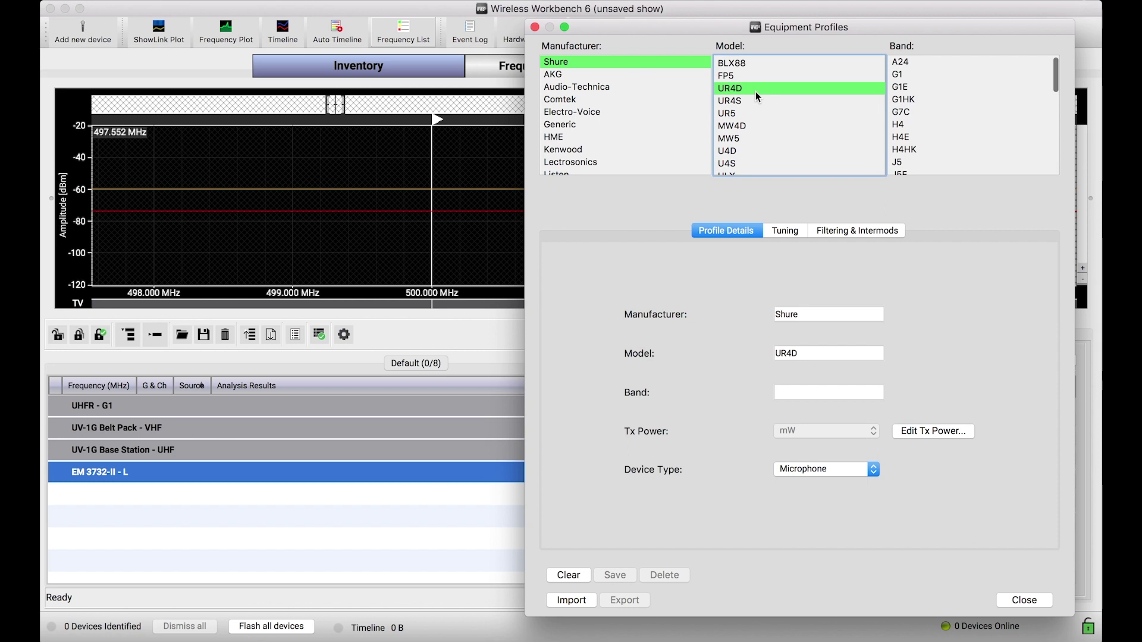
pyautogui.click(926, 75)
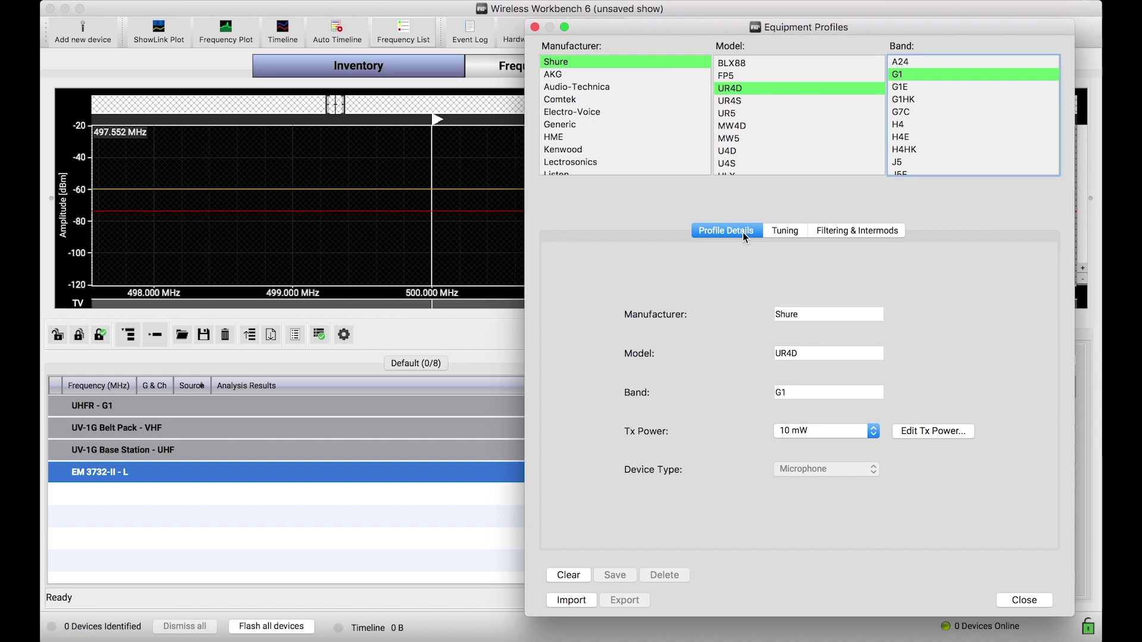
pyautogui.click(719, 230)
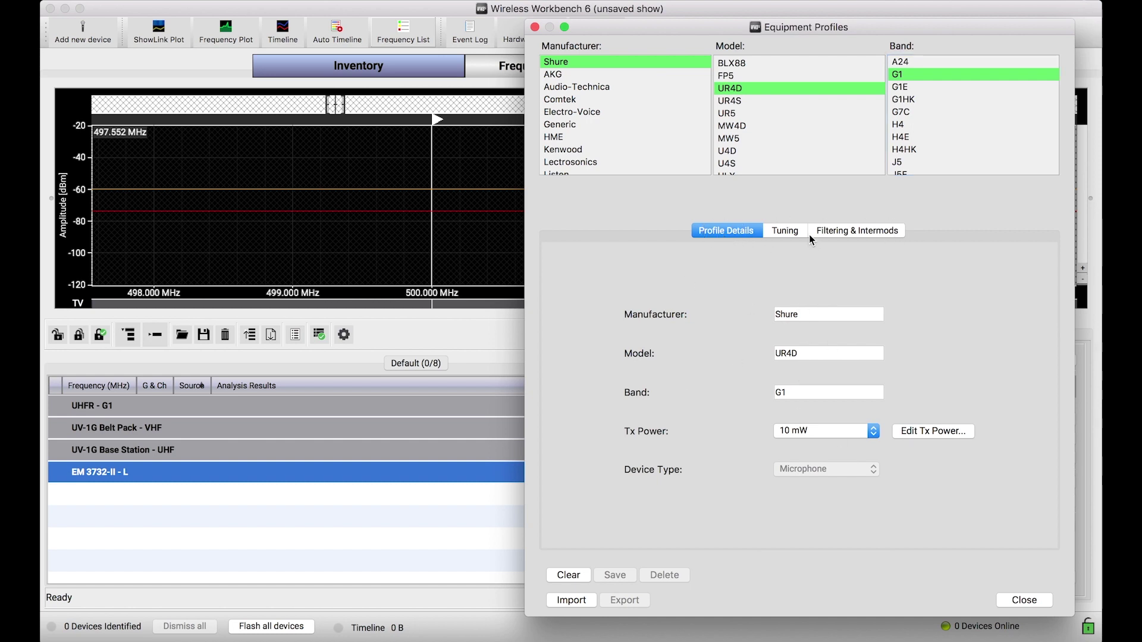
pyautogui.click(797, 232)
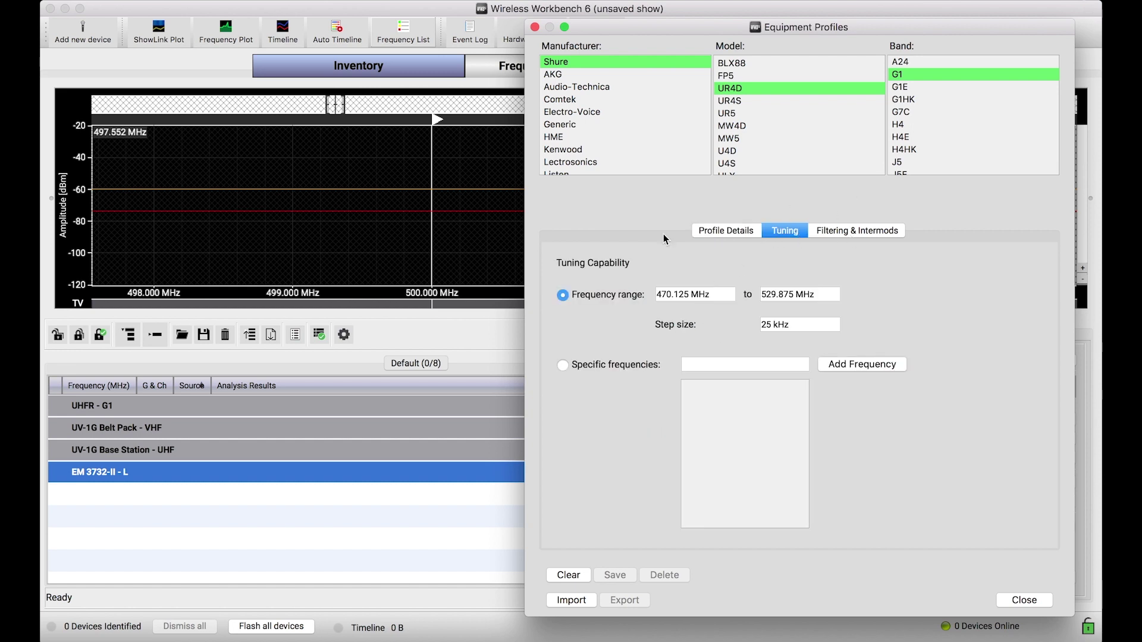
# Show the UR4D G1 filtering and intermods: tracking filter, 325 kHz channel spacing, 175 kHz 3rd-order spacing.
pyautogui.click(873, 231)
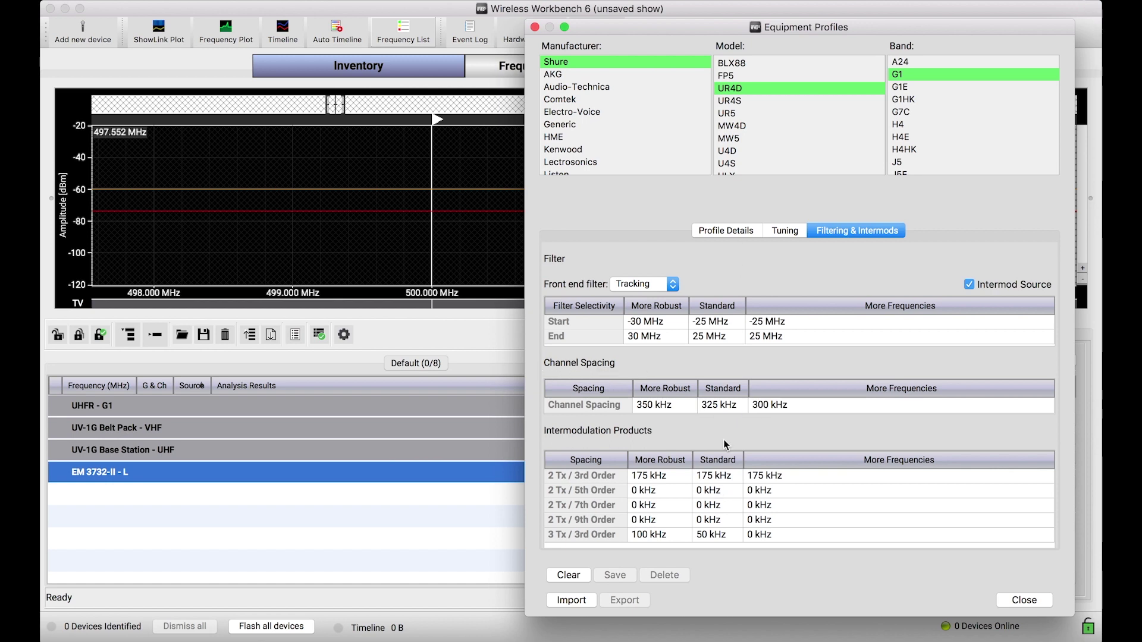
pyautogui.click(709, 407)
pyautogui.doubleClick(709, 406)
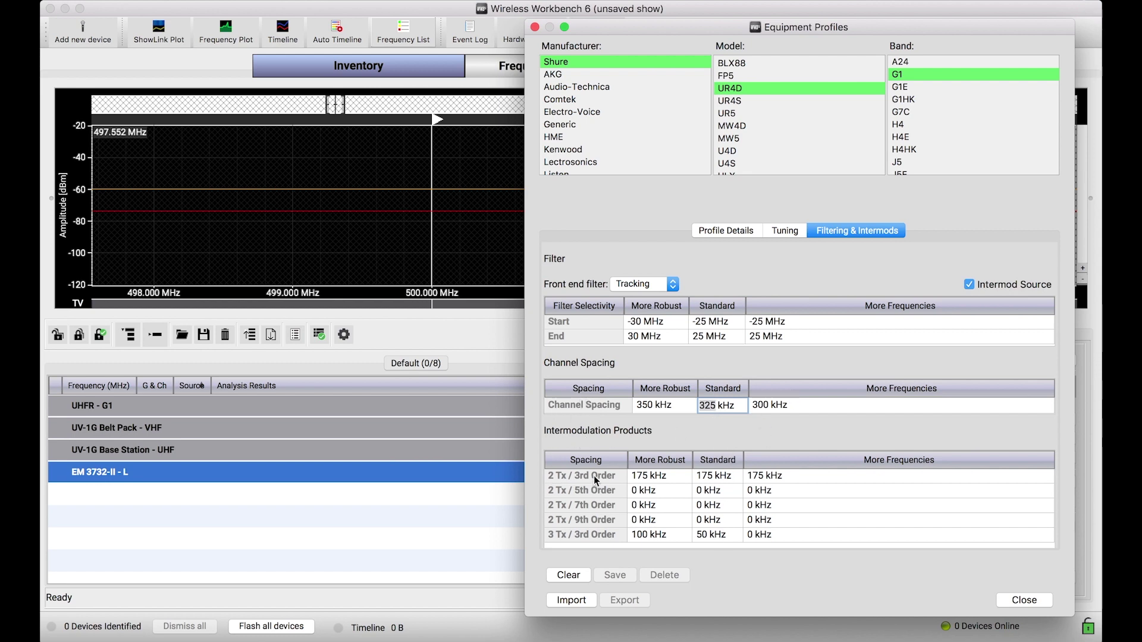
pyautogui.click(674, 435)
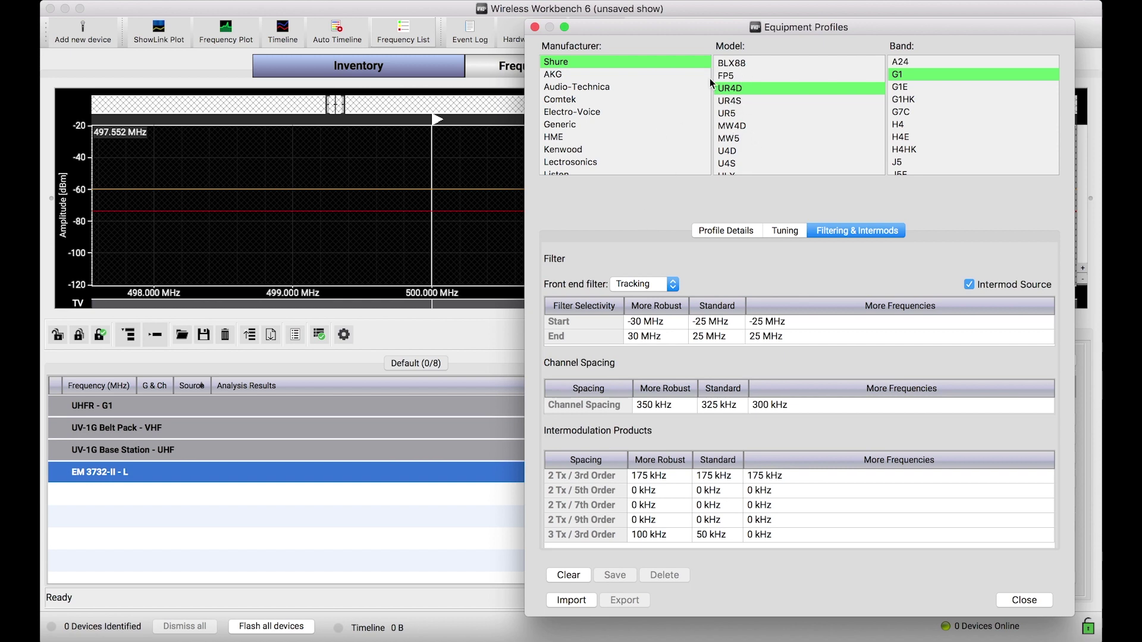
pyautogui.scroll(-5, 655, 81)
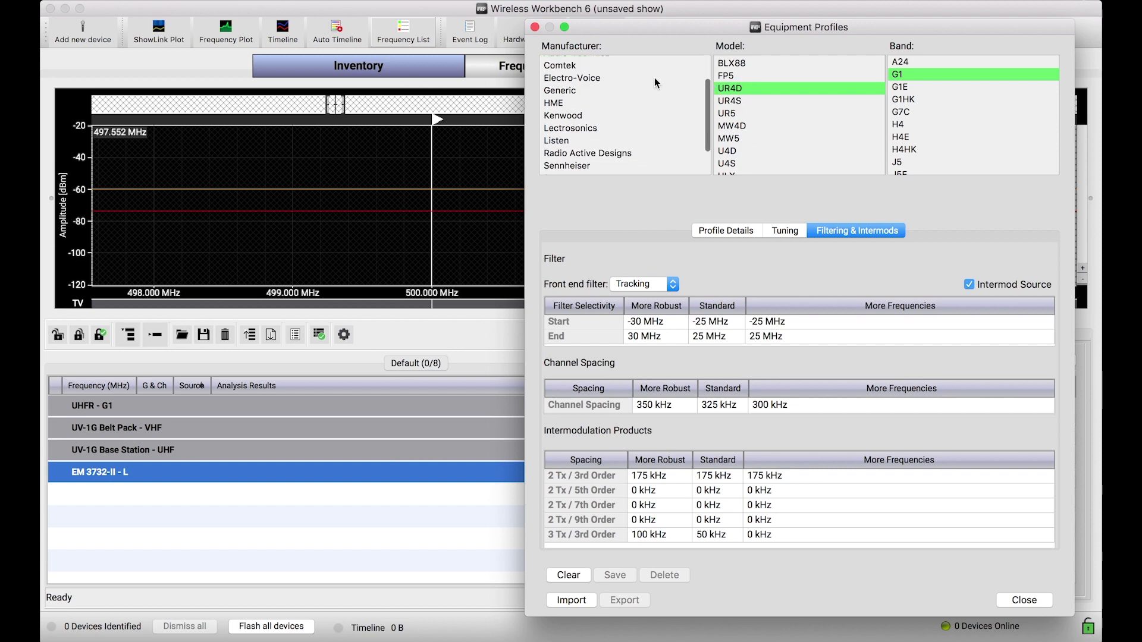
pyautogui.scroll(5, 655, 83)
pyautogui.scroll(-4, 643, 119)
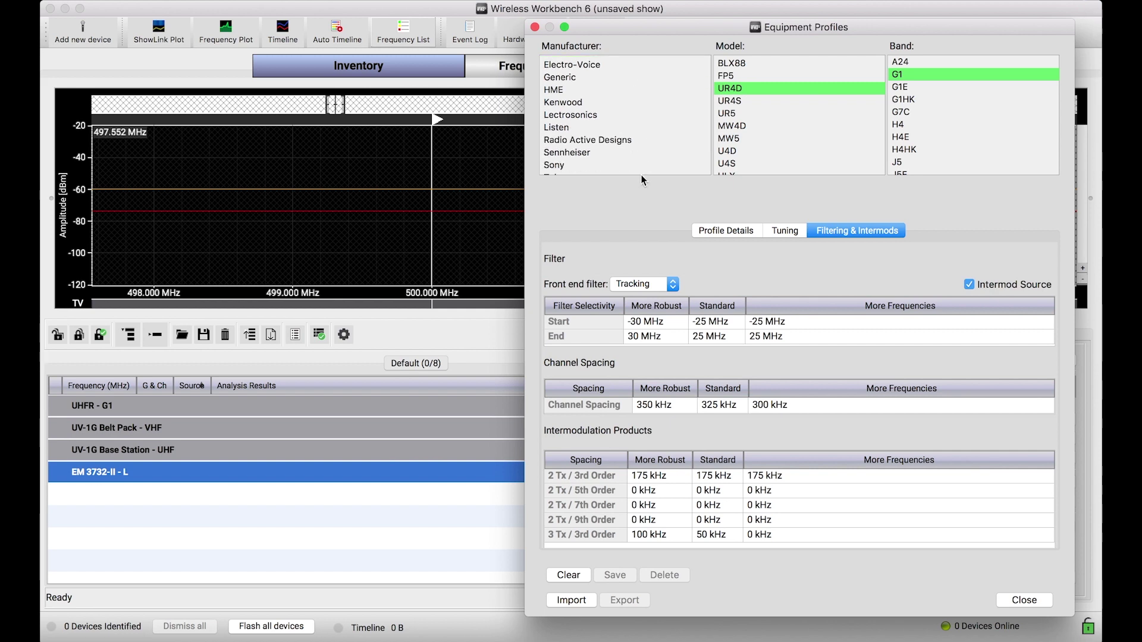
pyautogui.scroll(-2, 633, 141)
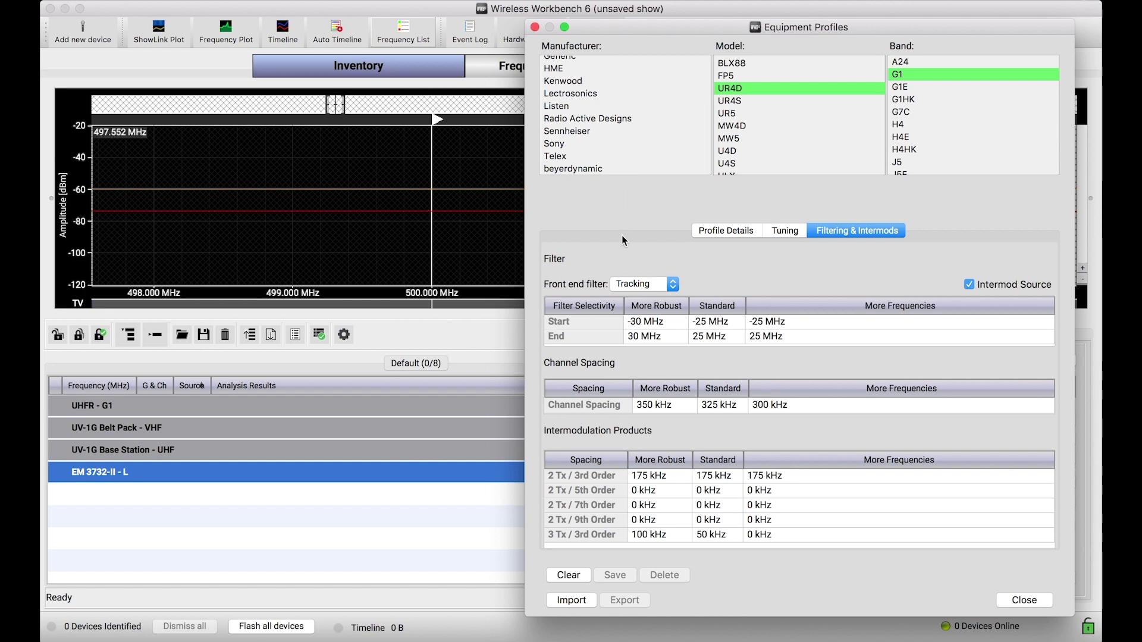
pyautogui.click(535, 27)
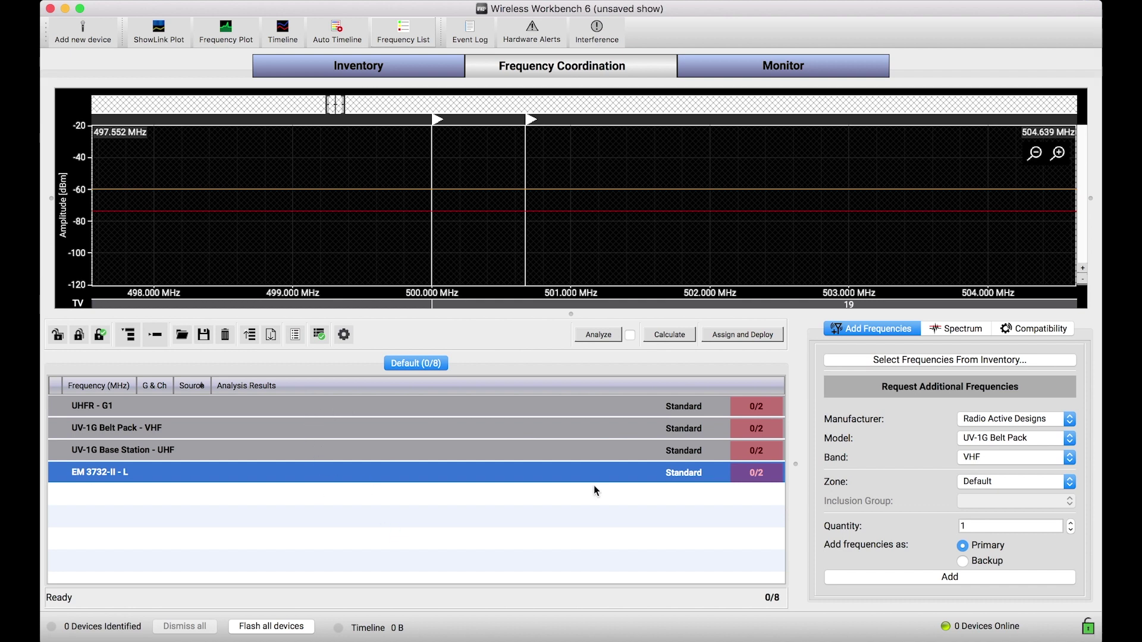
# Run Calculate in Frequency Coordination to find two frequencies for each of the four groups.
pyautogui.click(672, 336)
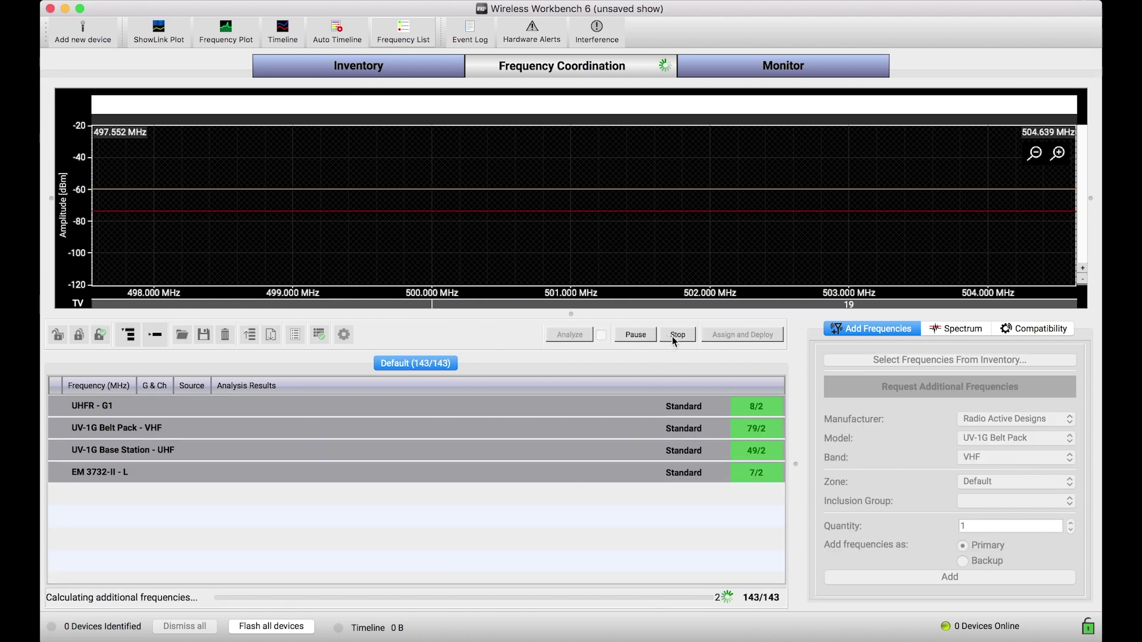
# Stop the calculation at 145 frequencies and zoom out so all green markers show on the plot.
pyautogui.click(684, 337)
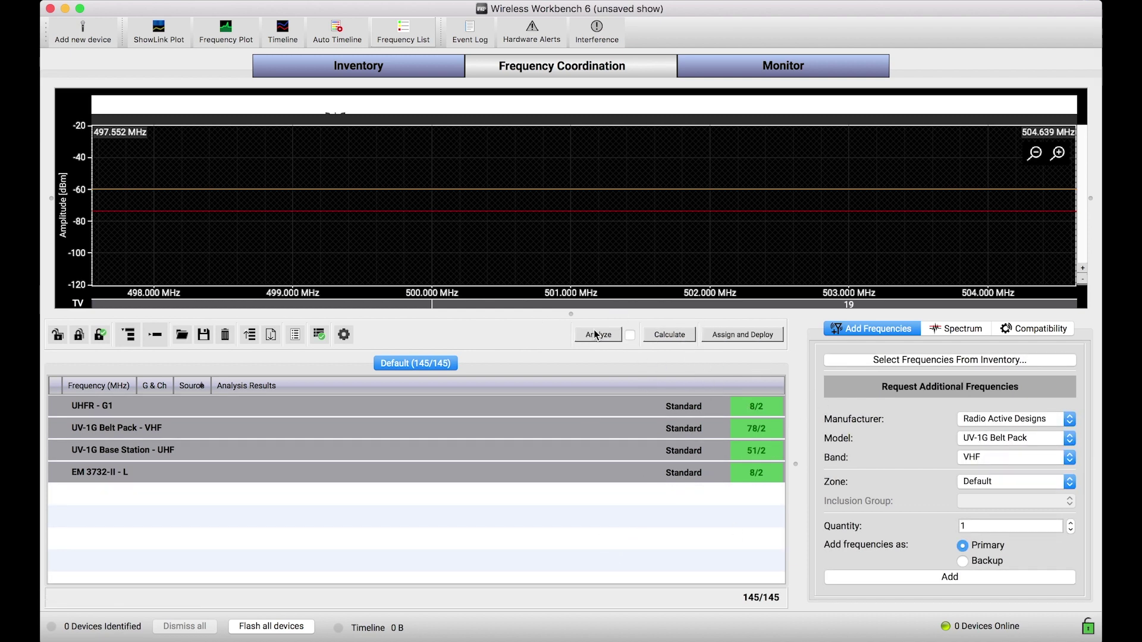
pyautogui.scroll(-3, 329, 218)
pyautogui.scroll(-5, 329, 217)
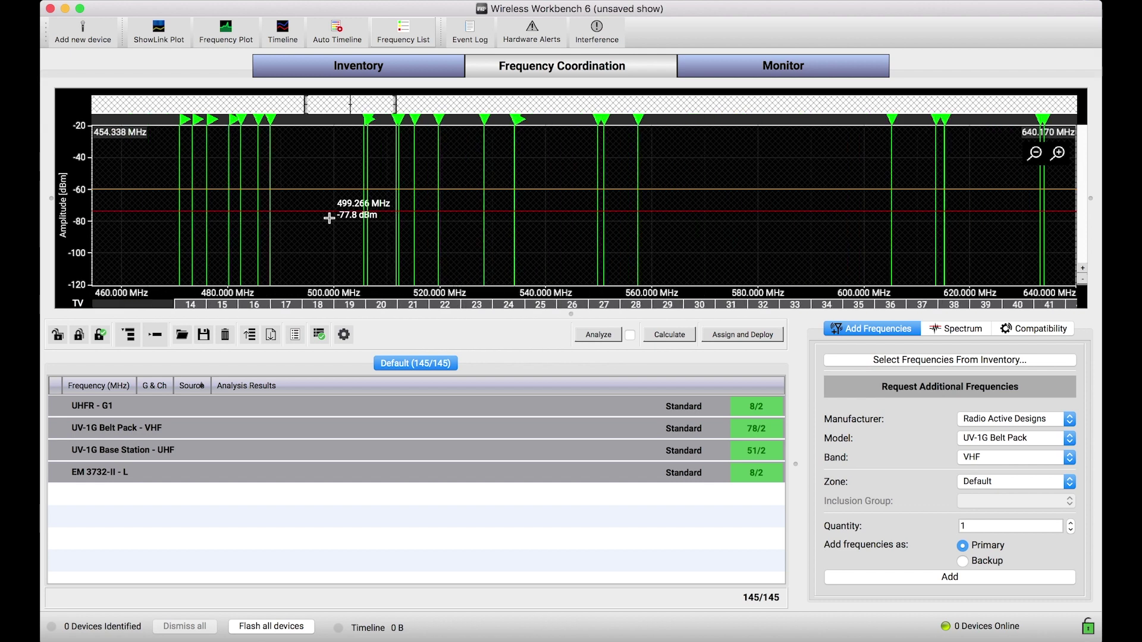